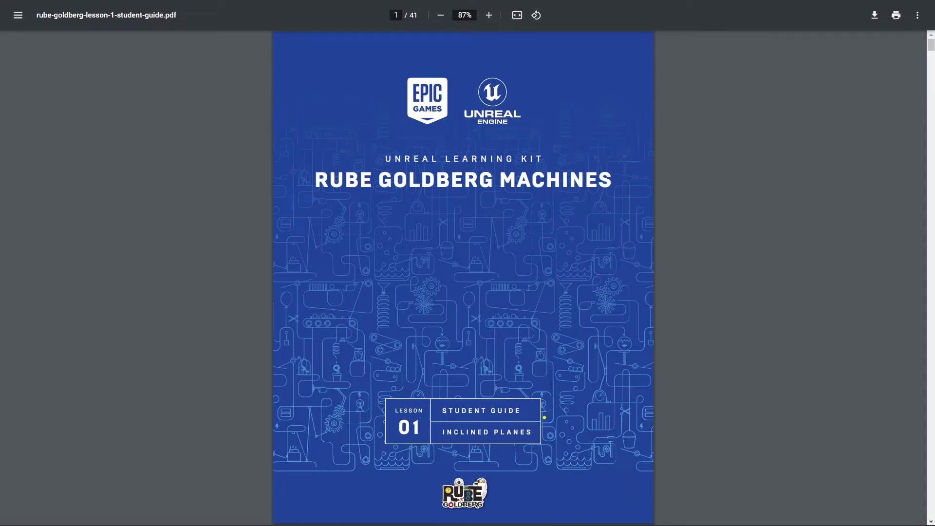
Step: From the Contents page, jump to 'Interface Challenge: Plane and Simple' on page 17
{"action": "scroll", "coordinate": [710, 378], "scroll_direction": "down", "scroll_amount": 10}
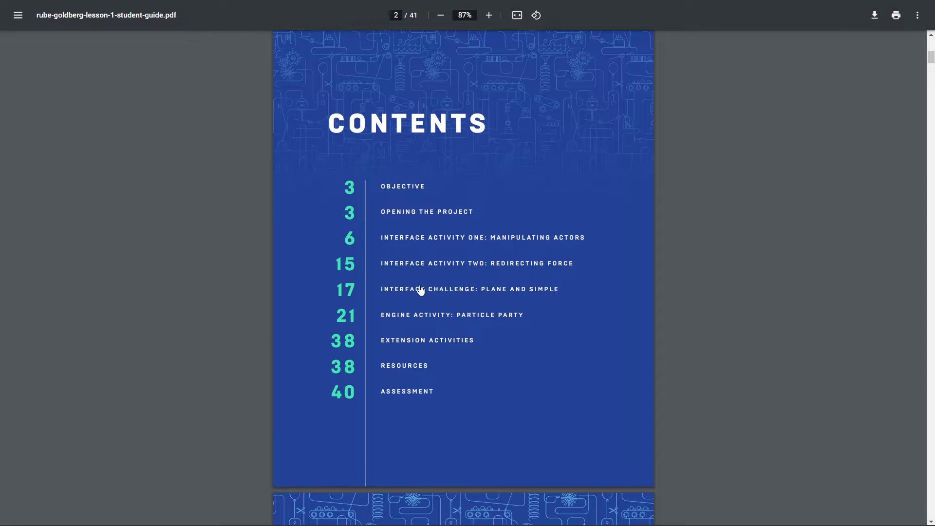
{"action": "left_click", "coordinate": [525, 292]}
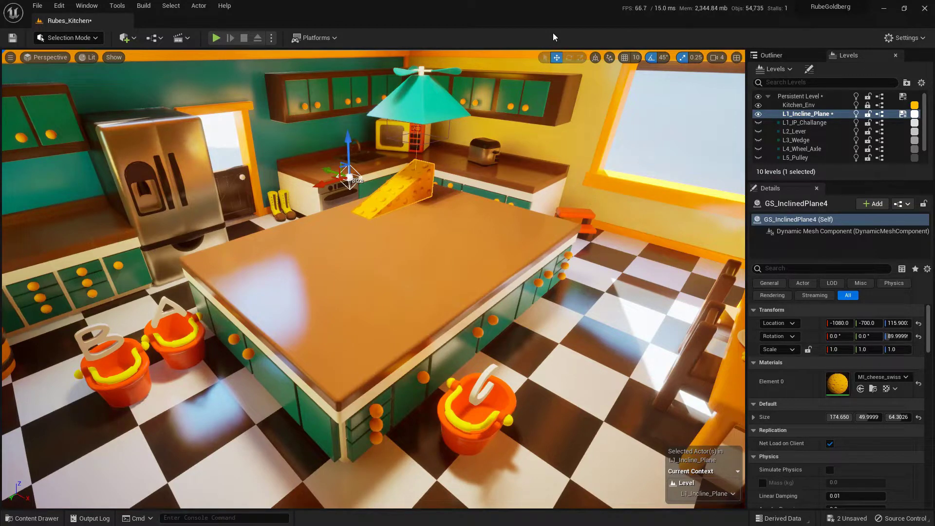
{"action": "left_click", "coordinate": [216, 37]}
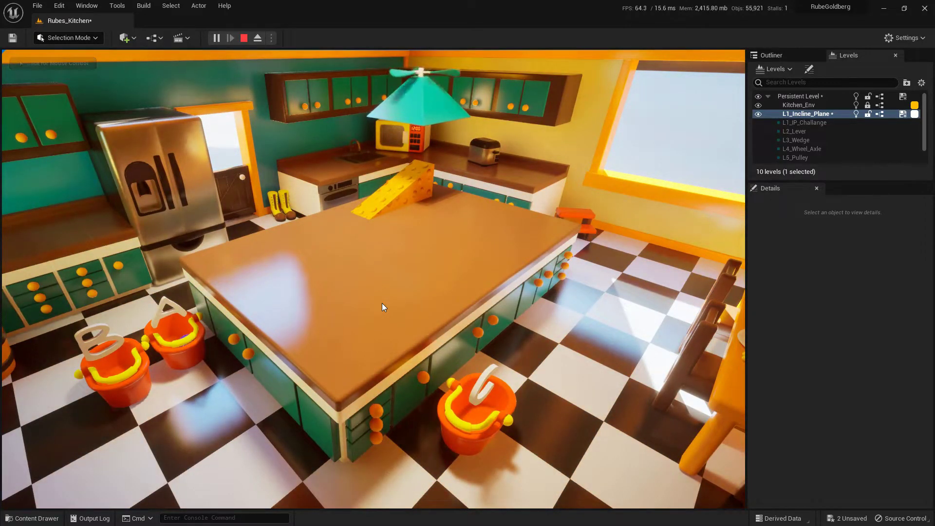
{"action": "key", "text": "Escape"}
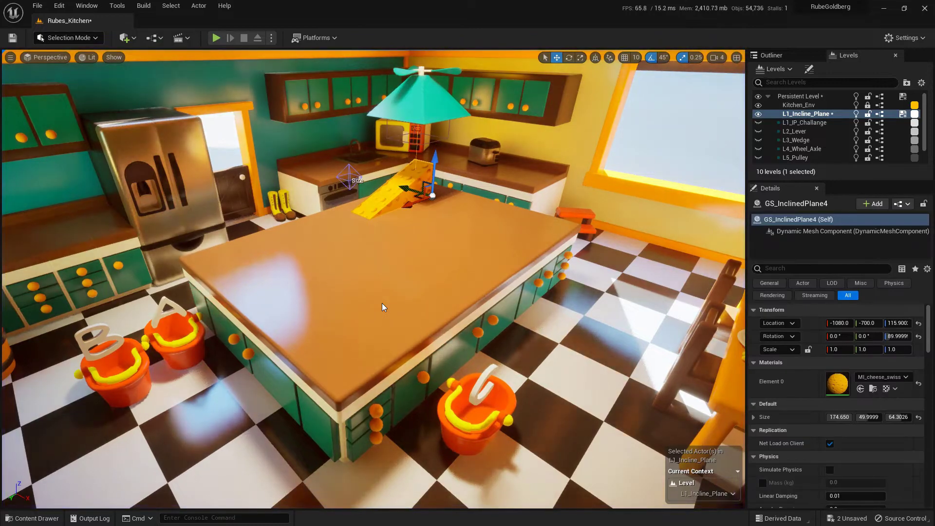
Step: Turn on Simulate Physics for buckets A, B and C, then play-test the level
{"action": "left_click", "coordinate": [190, 346]}
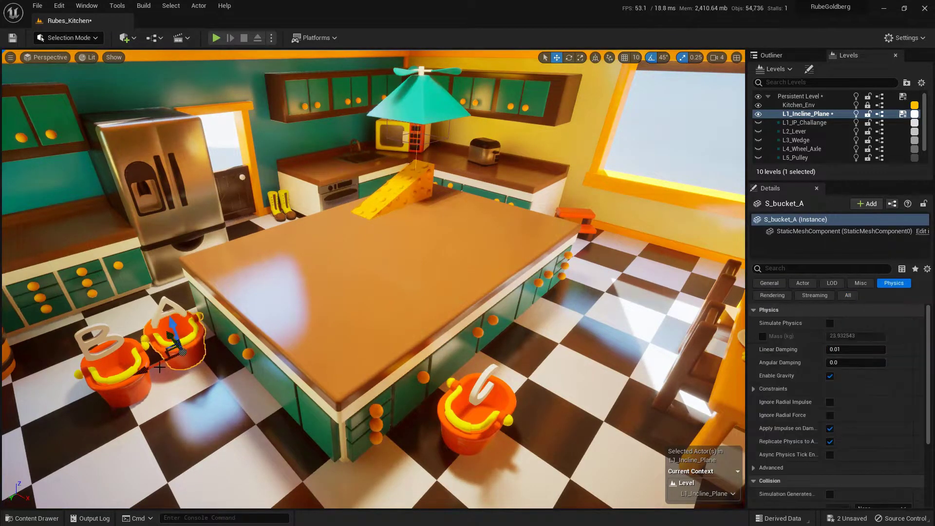
{"action": "left_click", "coordinate": [149, 369], "text": "ctrl"}
{"action": "left_click", "coordinate": [454, 423], "text": "ctrl"}
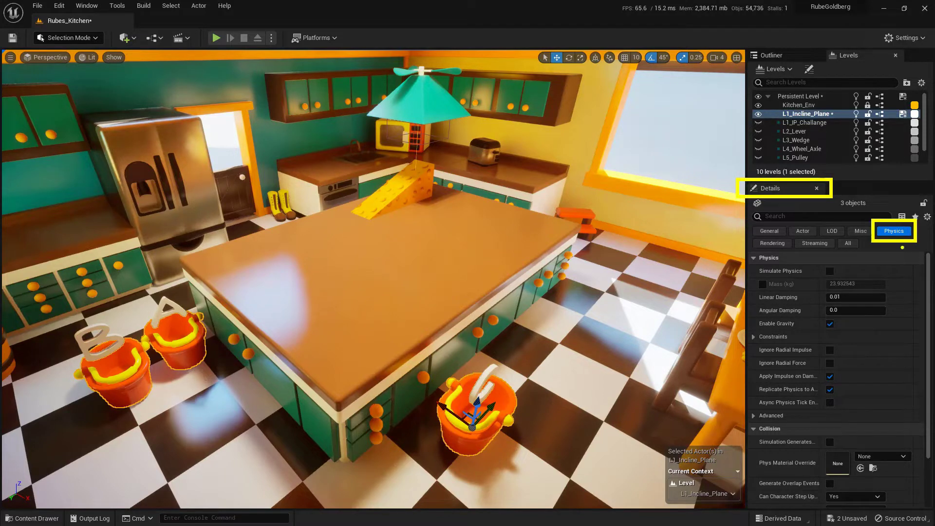
{"action": "left_click", "coordinate": [770, 231]}
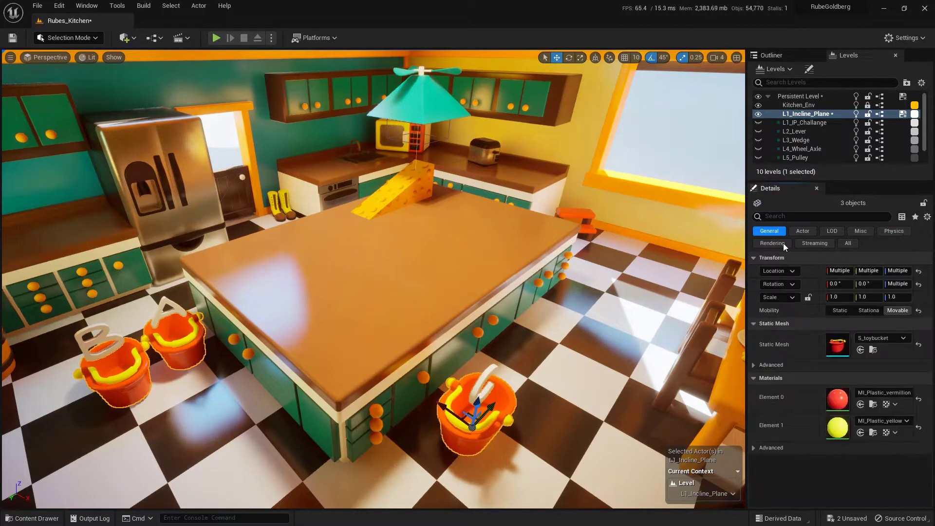
{"action": "left_click", "coordinate": [848, 244]}
{"action": "left_click", "coordinate": [894, 231]}
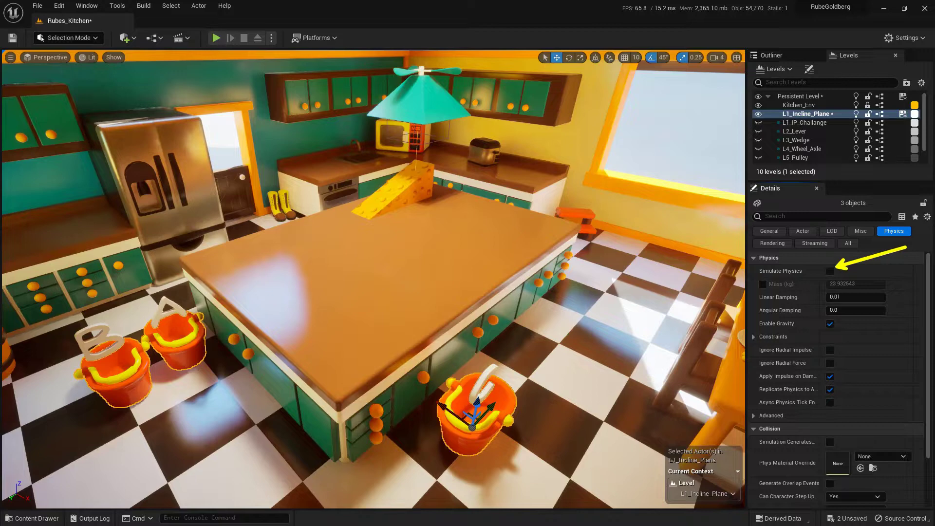
{"action": "left_click", "coordinate": [830, 271]}
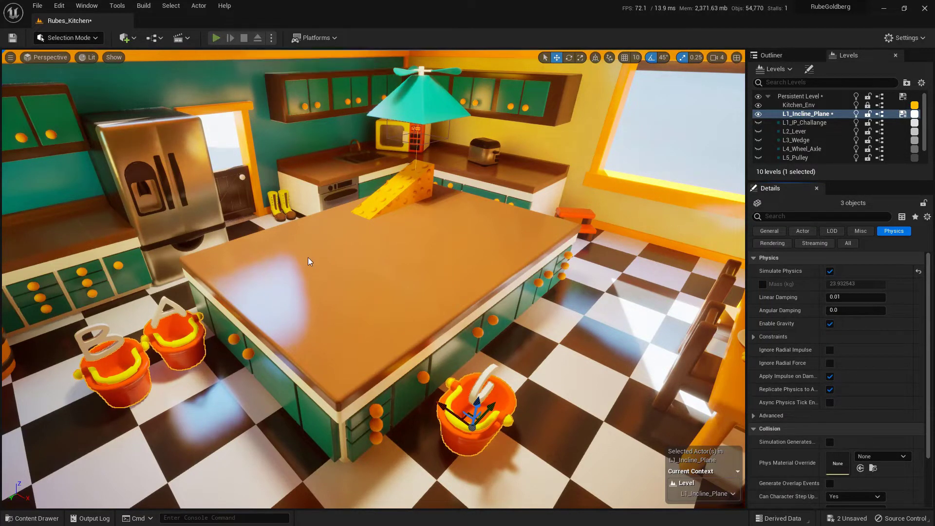
{"action": "left_click", "coordinate": [215, 37]}
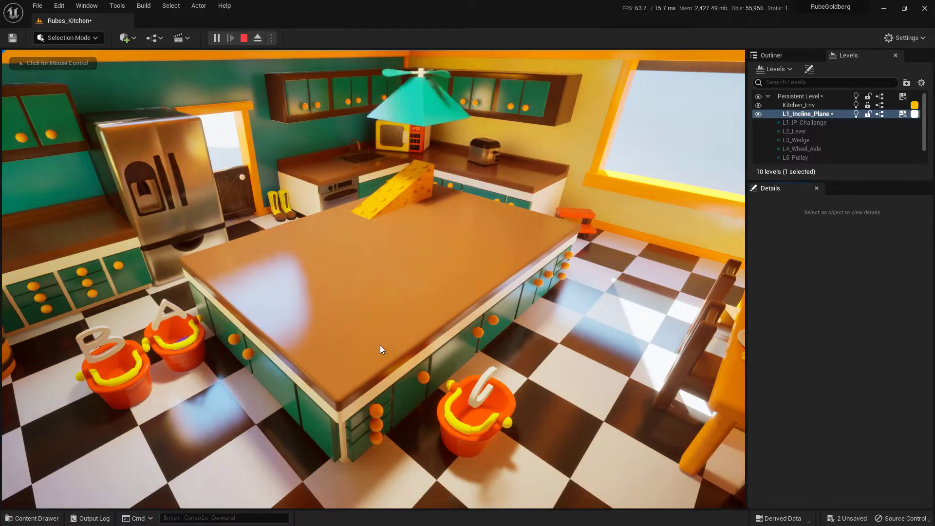
Step: Override the three buckets' mass to 1.0 kg and run another play test
{"action": "key", "text": "Escape"}
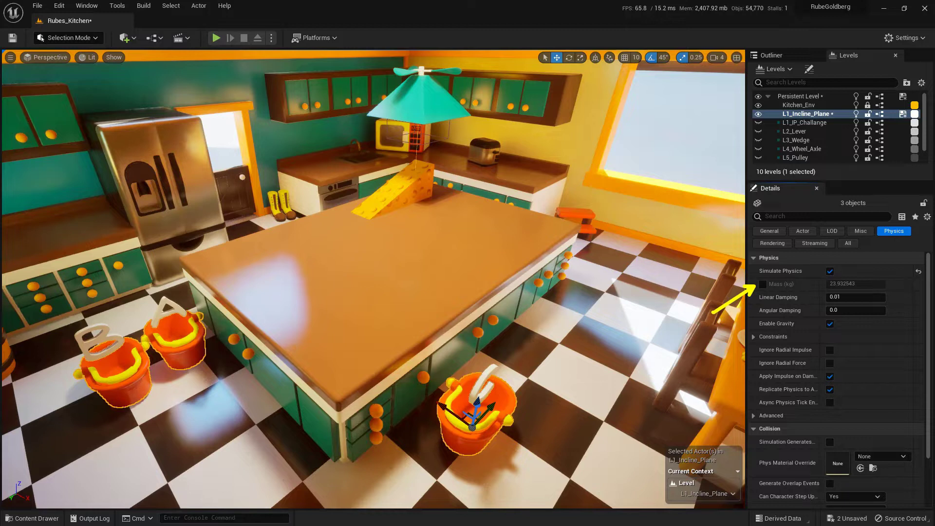
{"action": "left_click", "coordinate": [763, 284]}
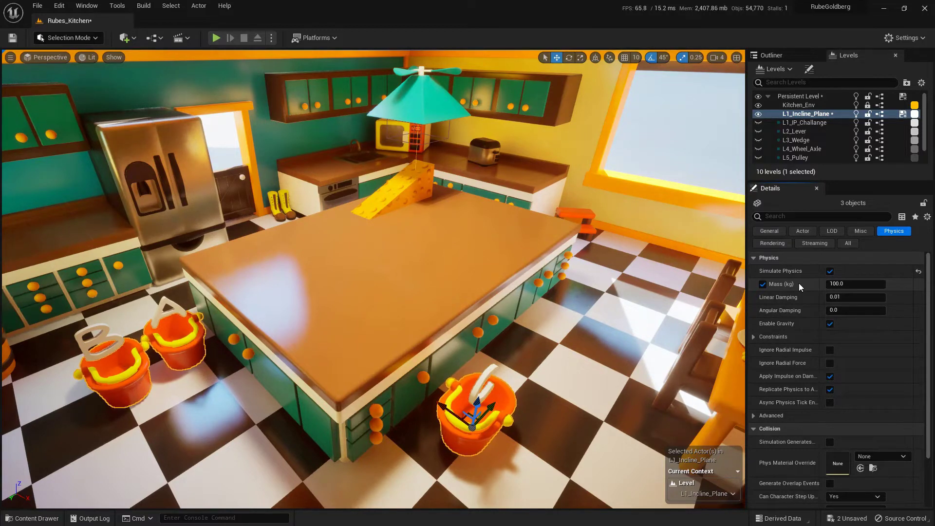
{"action": "left_click", "coordinate": [861, 287]}
{"action": "type", "text": "1"}
{"action": "key", "text": "Return"}
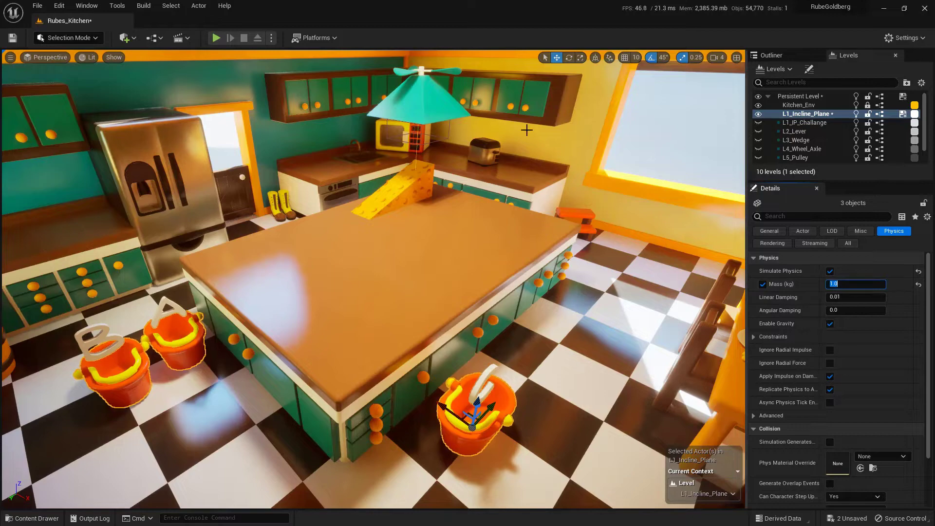
{"action": "left_click", "coordinate": [216, 39]}
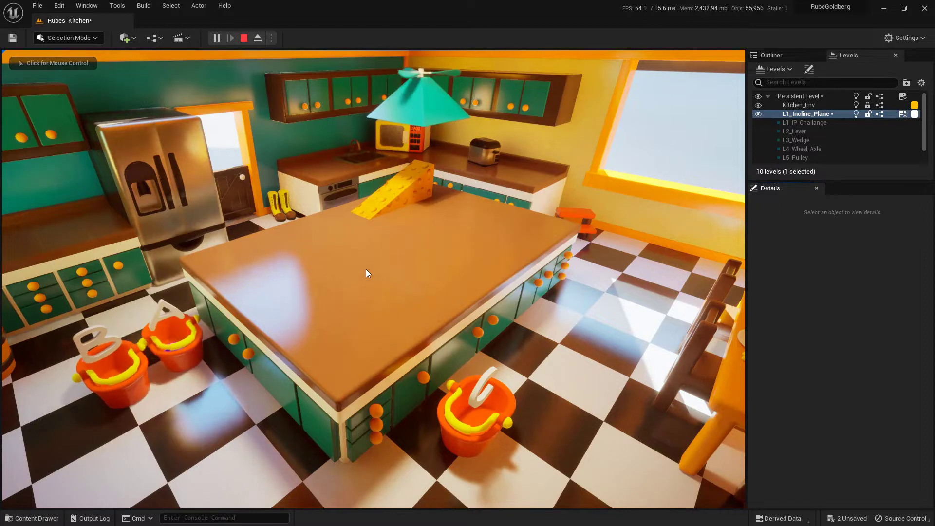
{"action": "key", "text": "Escape"}
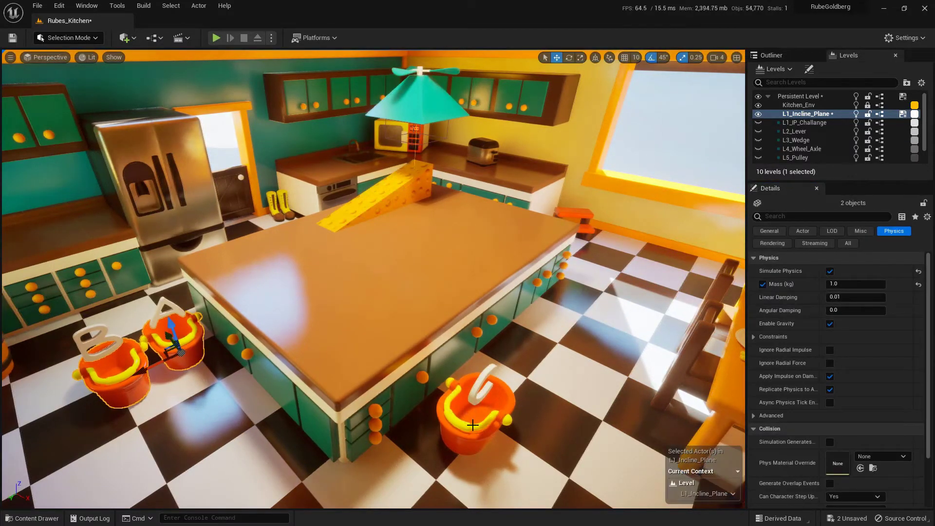
Step: Change the buckets' mass to 0.001 kg and play, watching the ball drop into bucket A
{"action": "left_click", "coordinate": [845, 285]}
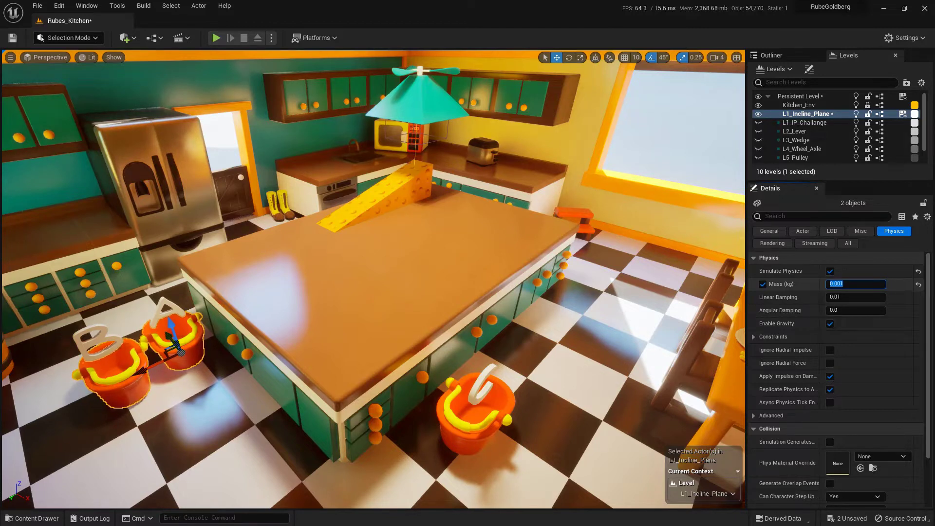
{"action": "left_click", "coordinate": [216, 38]}
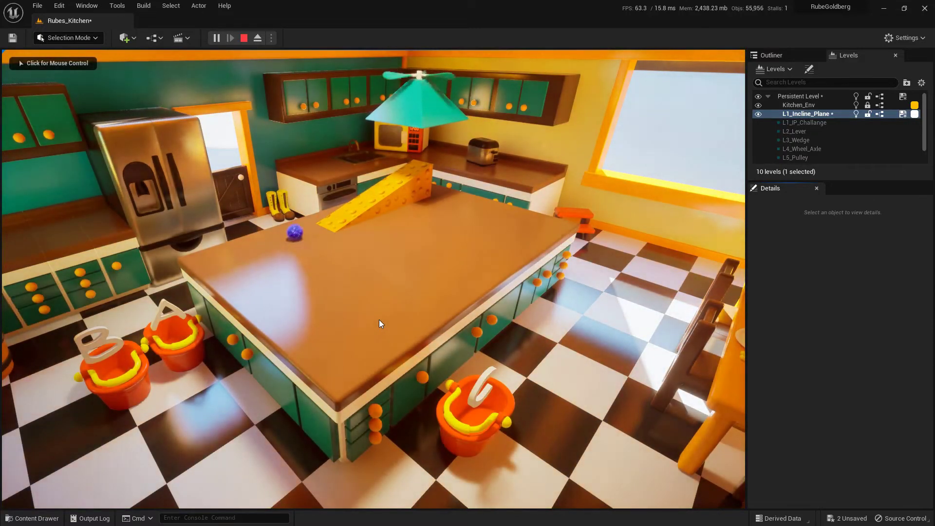
{"action": "left_click", "coordinate": [379, 320]}
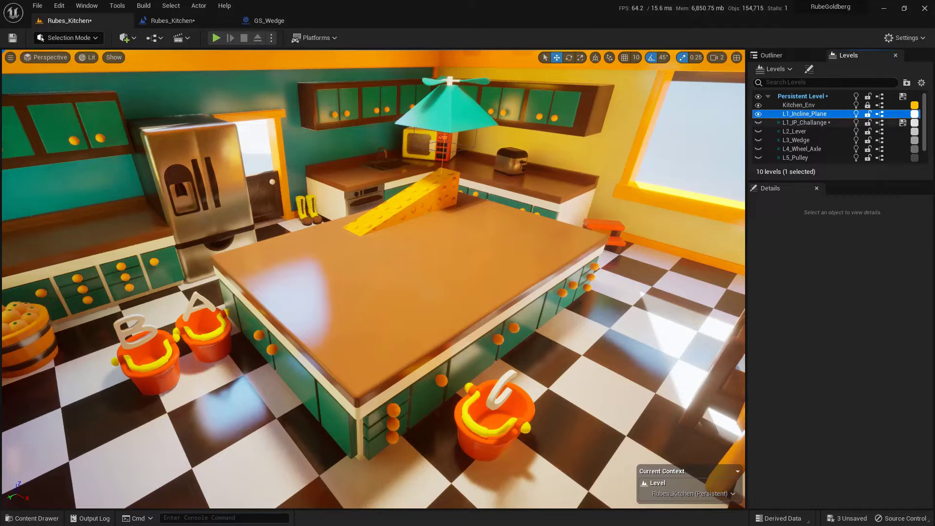
Step: Set L1_Incline_Plane to Blueprint streaming, make it the current level, and hide it
{"action": "right_click", "coordinate": [795, 116]}
{"action": "mouse_move", "coordinate": [825, 179]}
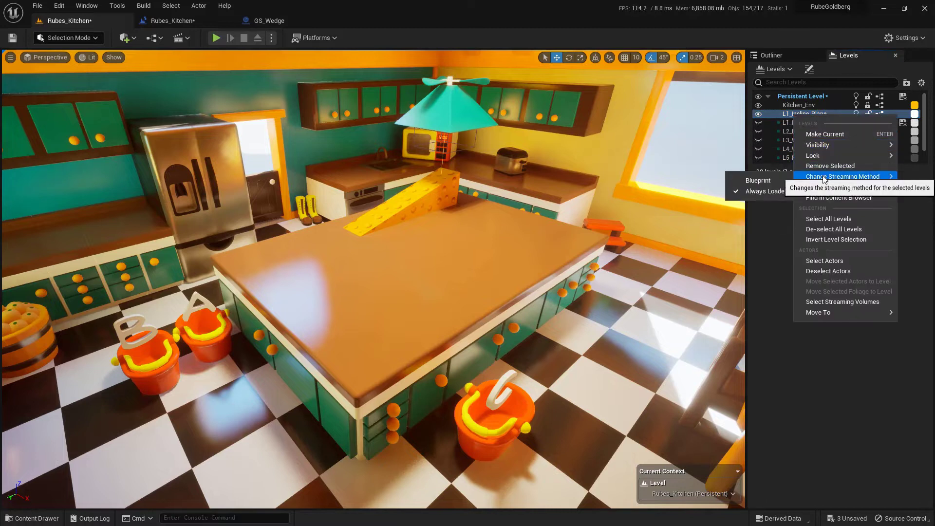
{"action": "left_click", "coordinate": [738, 184]}
{"action": "double_click", "coordinate": [811, 116]}
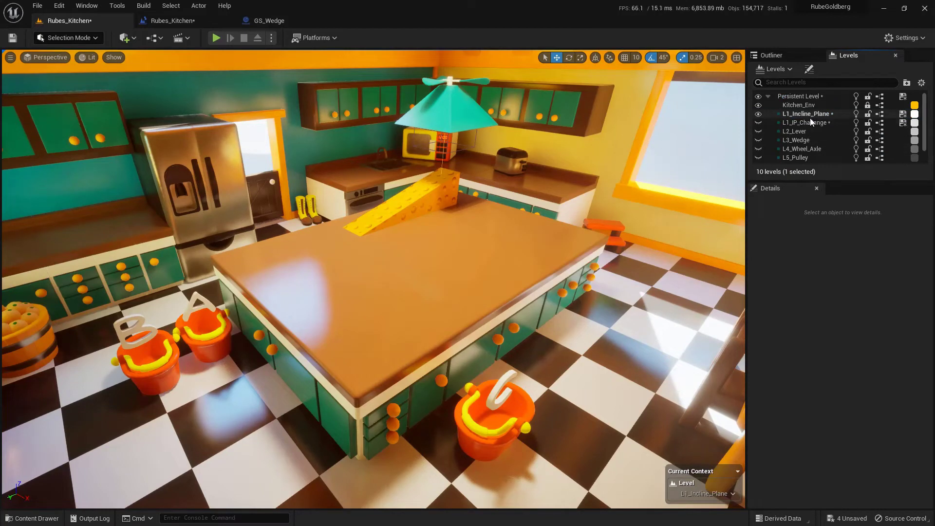
{"action": "left_click", "coordinate": [758, 120]}
Step: Make L1_IP_Challange visible and change its streaming method to Always Loaded
{"action": "left_click", "coordinate": [758, 115]}
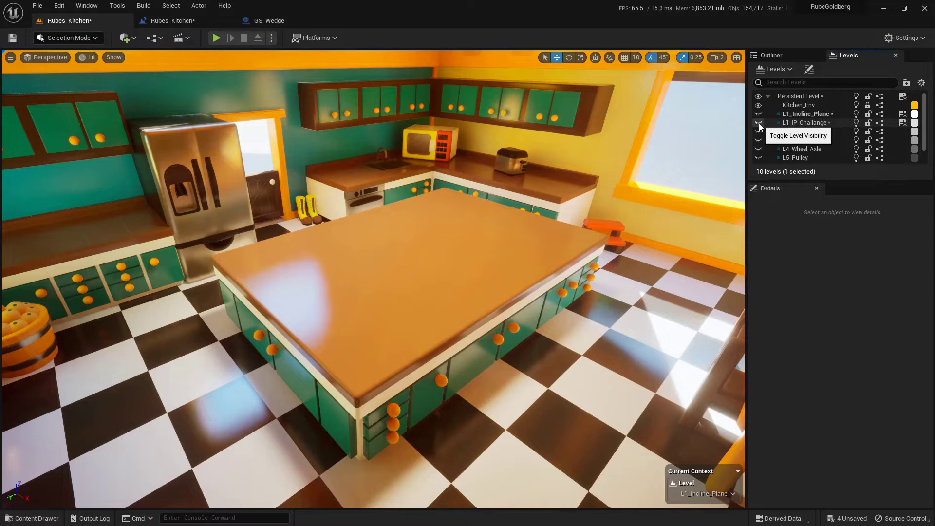
{"action": "right_click", "coordinate": [797, 124]}
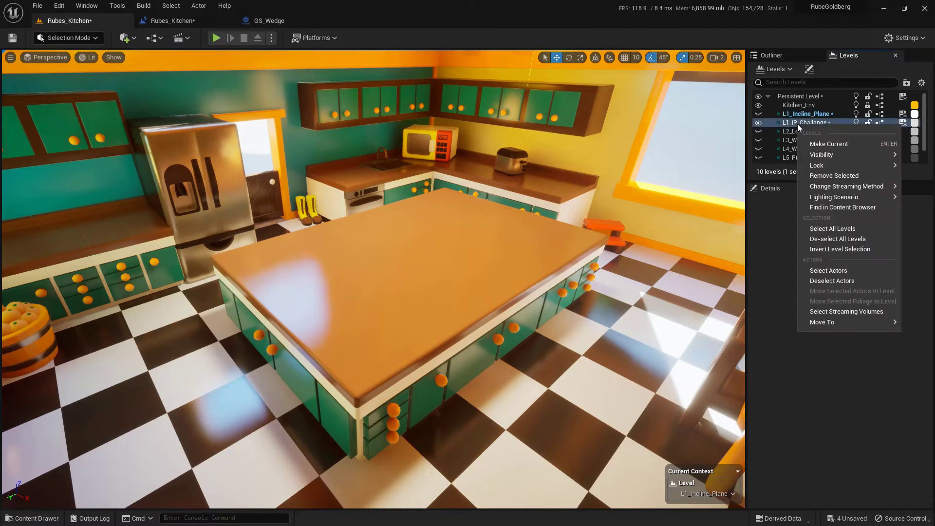
{"action": "mouse_move", "coordinate": [824, 186]}
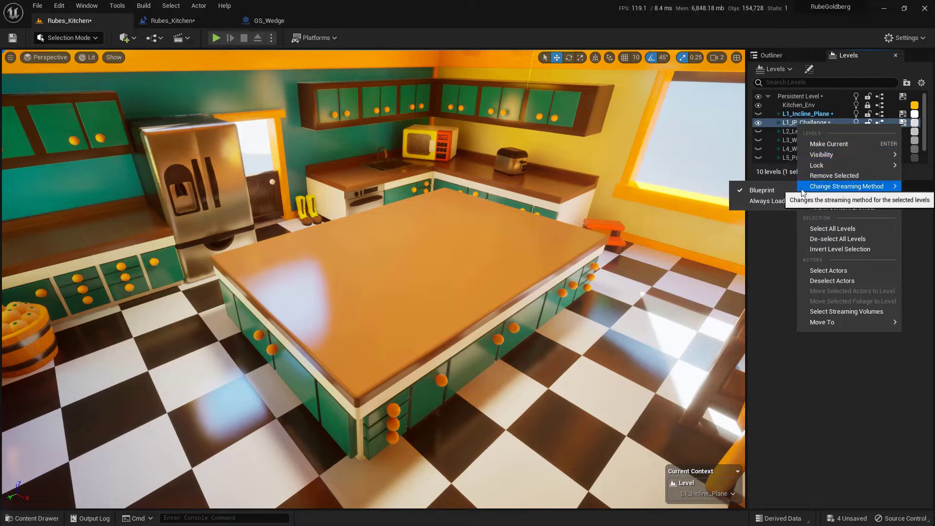
{"action": "left_click", "coordinate": [745, 204]}
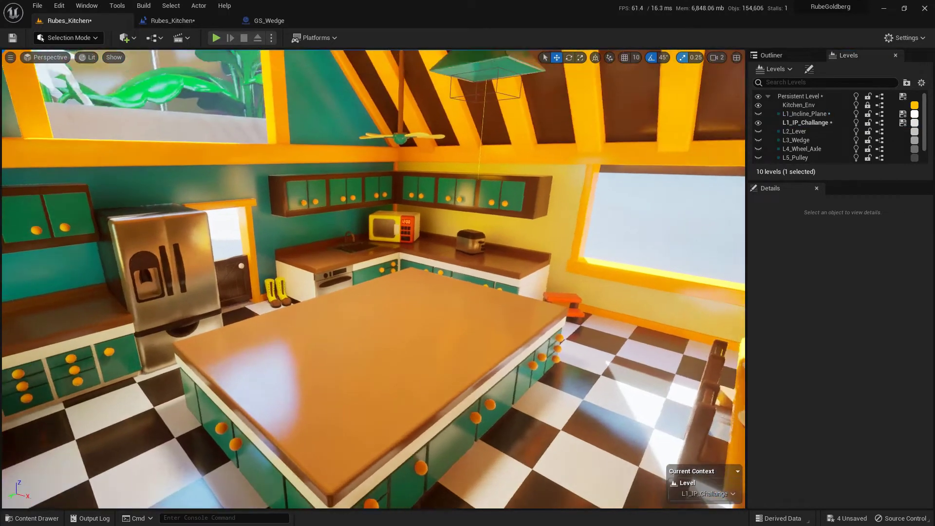
Step: Inspect the kitchen, select the ball spawner and red toy bucket, then run and stop a test play
{"action": "right_click_drag", "start_coordinate": [389, 194], "coordinate": [389, 72]}
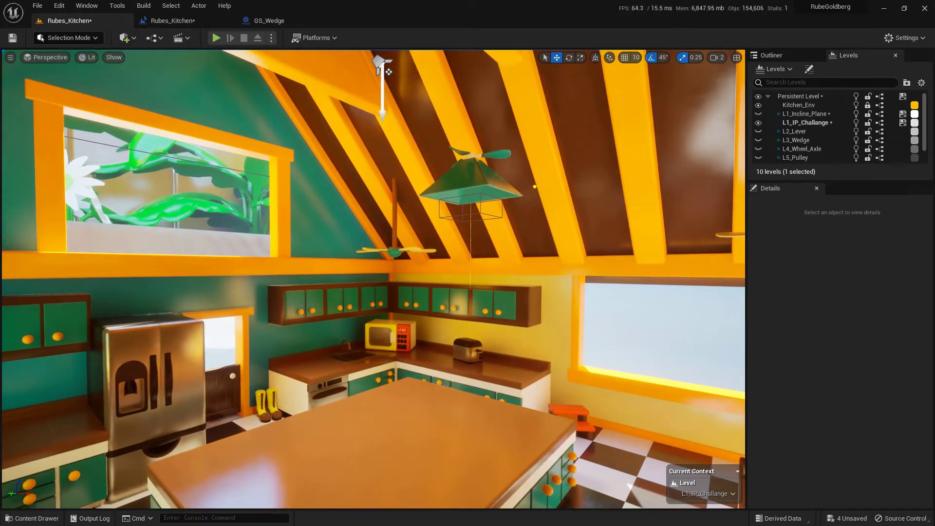
{"action": "right_click_drag", "start_coordinate": [563, 208], "coordinate": [545, 351]}
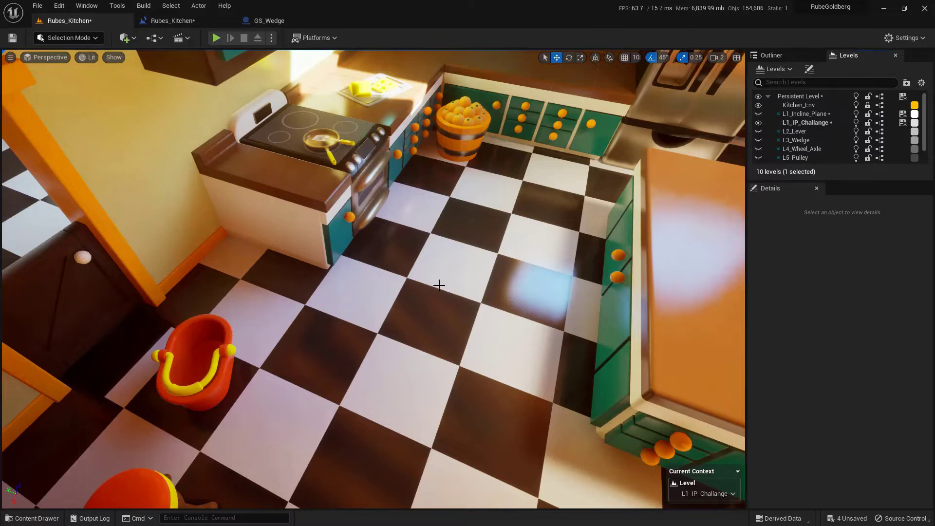
{"action": "right_click_drag", "start_coordinate": [439, 287], "coordinate": [451, 285]}
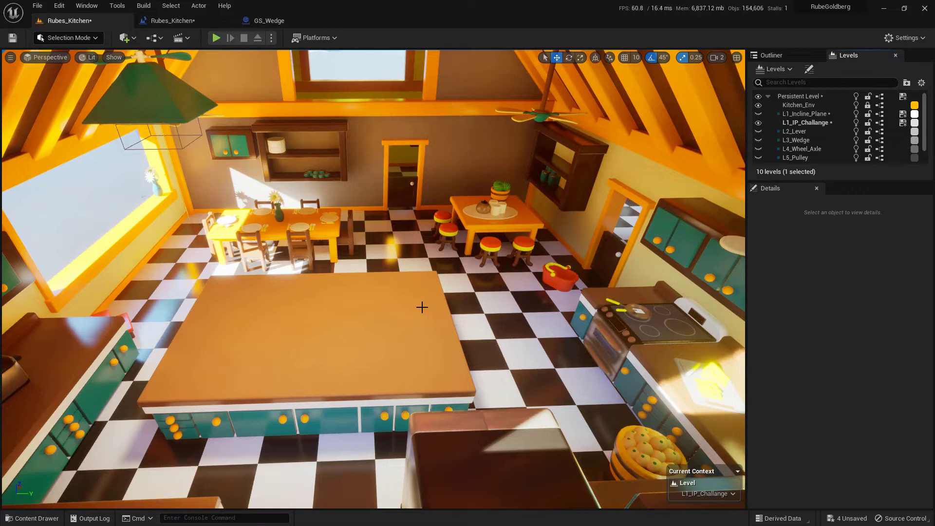
{"action": "left_click", "coordinate": [406, 238]}
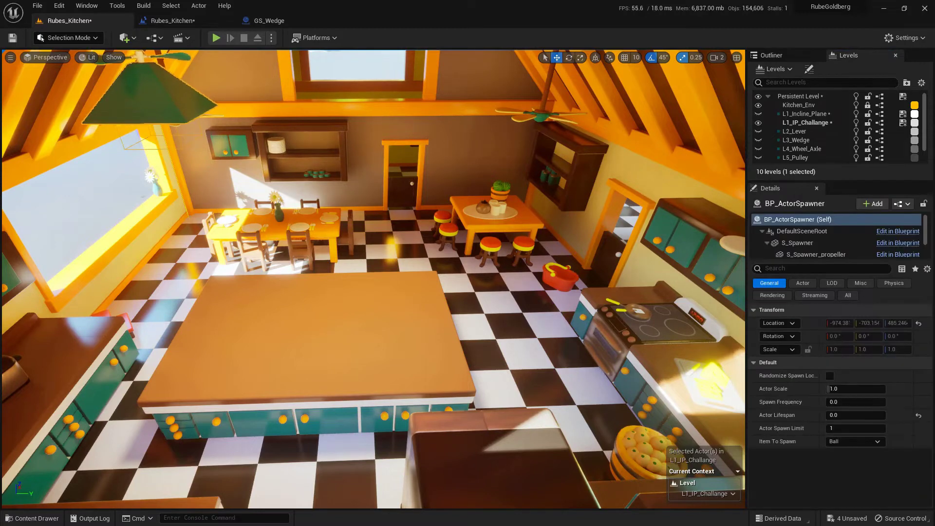
{"action": "left_click", "coordinate": [561, 275]}
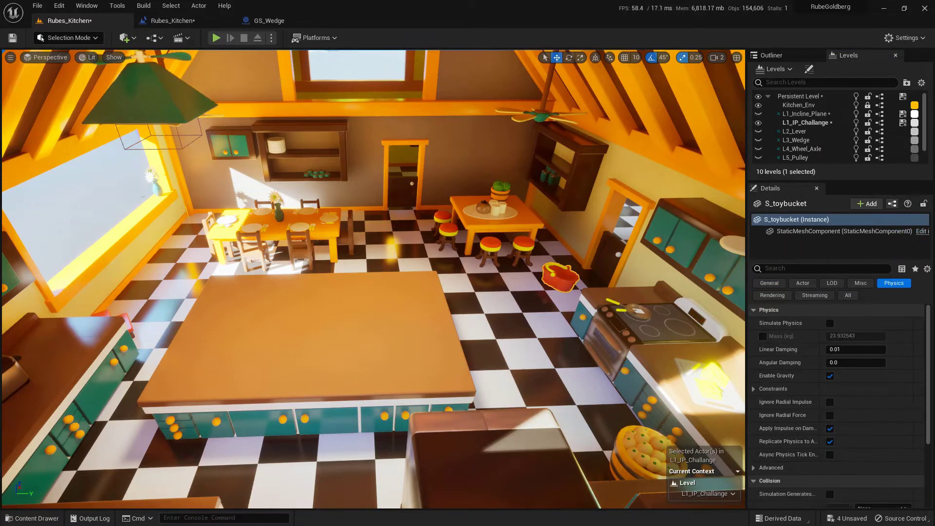
{"action": "left_click", "coordinate": [217, 38]}
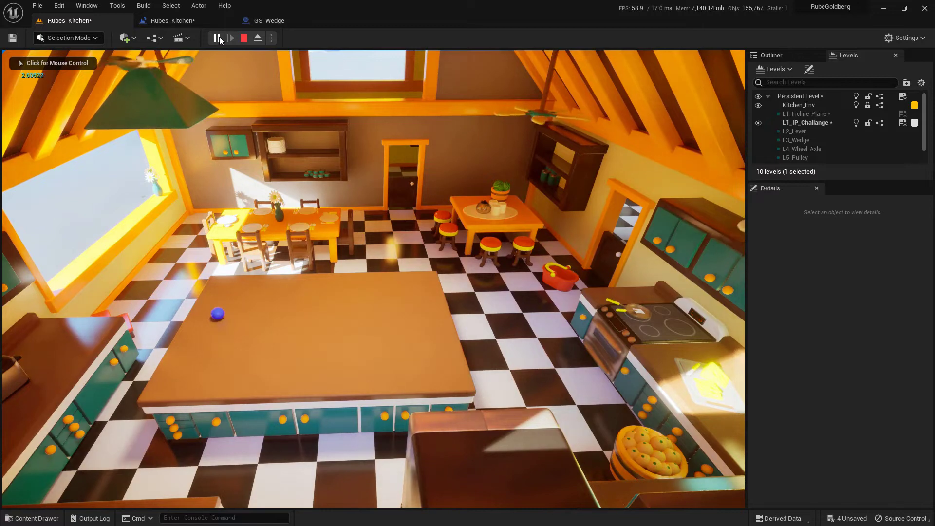
{"action": "key", "text": "Escape"}
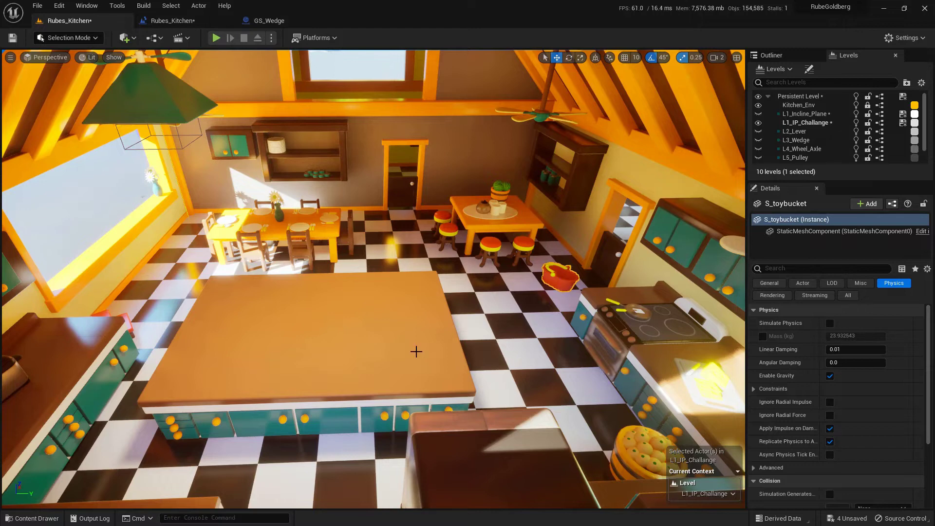
Step: Drag GS_InclinedPlane from GeometryScripts into the kitchen beside the dining table
{"action": "left_click", "coordinate": [38, 519]}
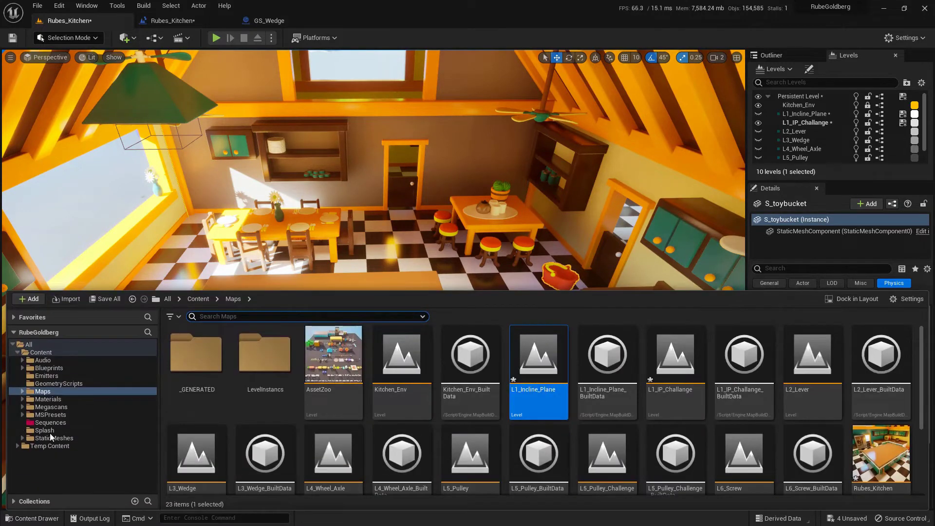
{"action": "left_click", "coordinate": [66, 383]}
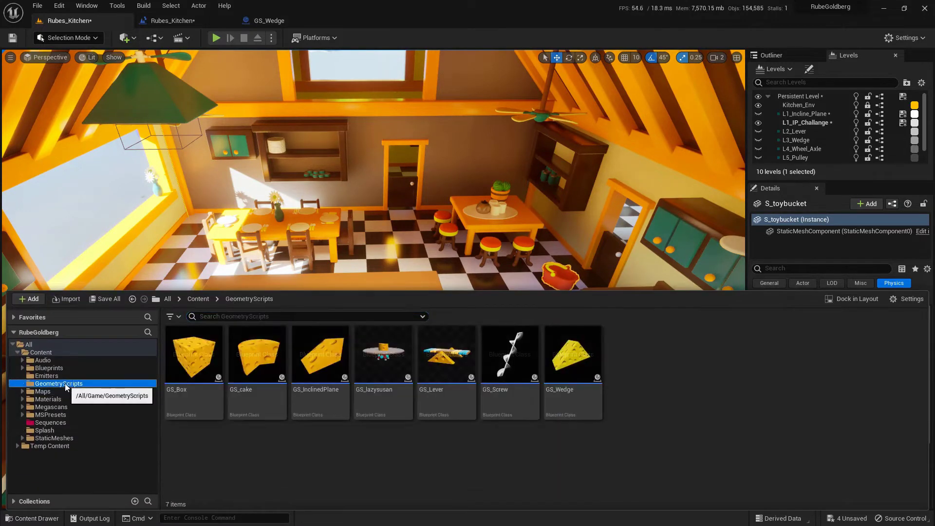
{"action": "left_click", "coordinate": [327, 413]}
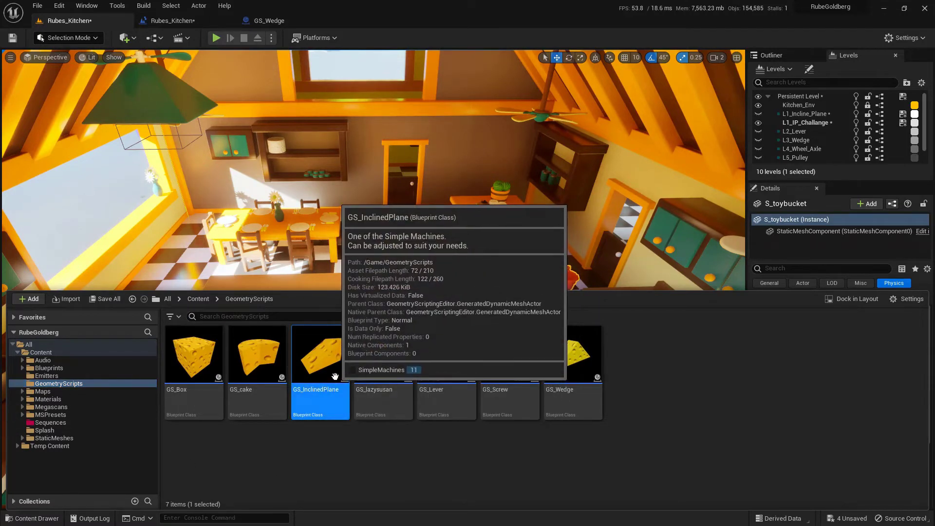
{"action": "left_click_drag", "start_coordinate": [336, 379], "coordinate": [263, 199]}
Step: Rotate the new ramp 90° in Z and stretch it into a large tall wedge
{"action": "left_click", "coordinate": [569, 57]}
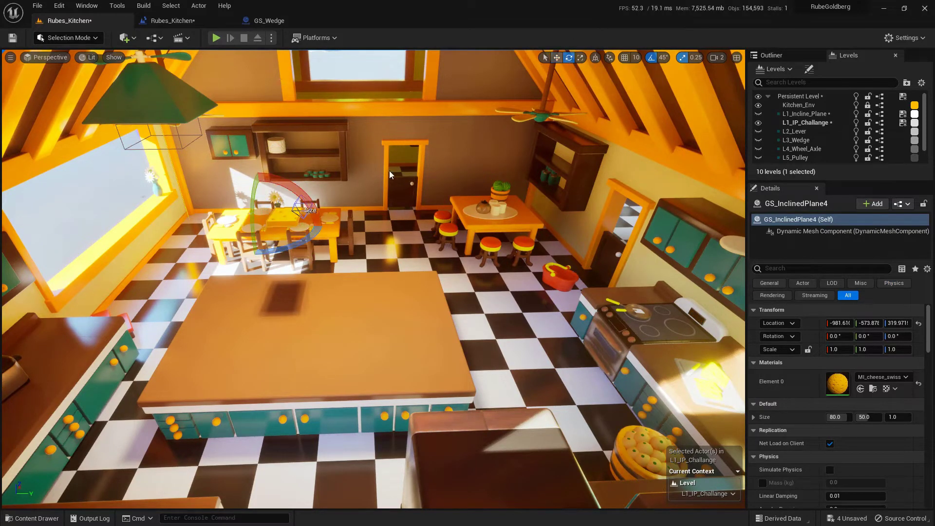
{"action": "left_click_drag", "start_coordinate": [298, 244], "coordinate": [302, 223]}
{"action": "left_click", "coordinate": [651, 57]}
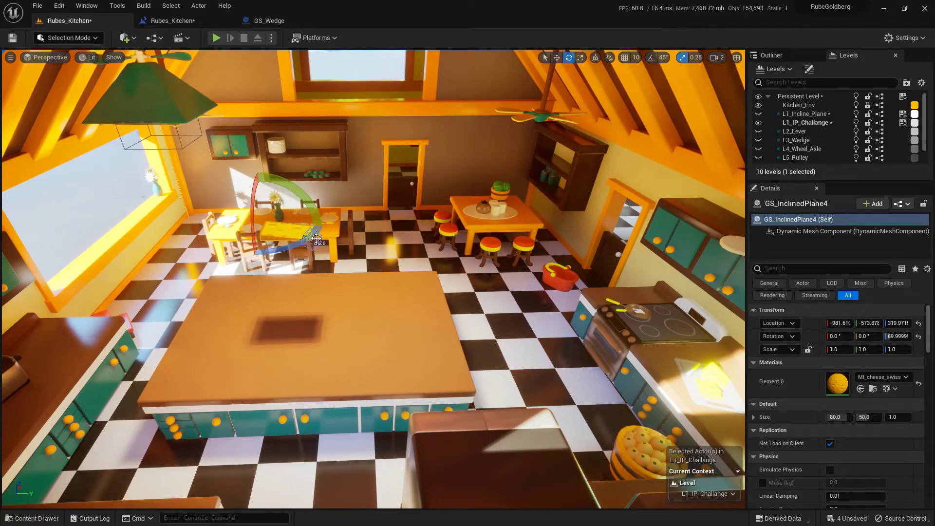
{"action": "key", "text": "ctrl+grave"}
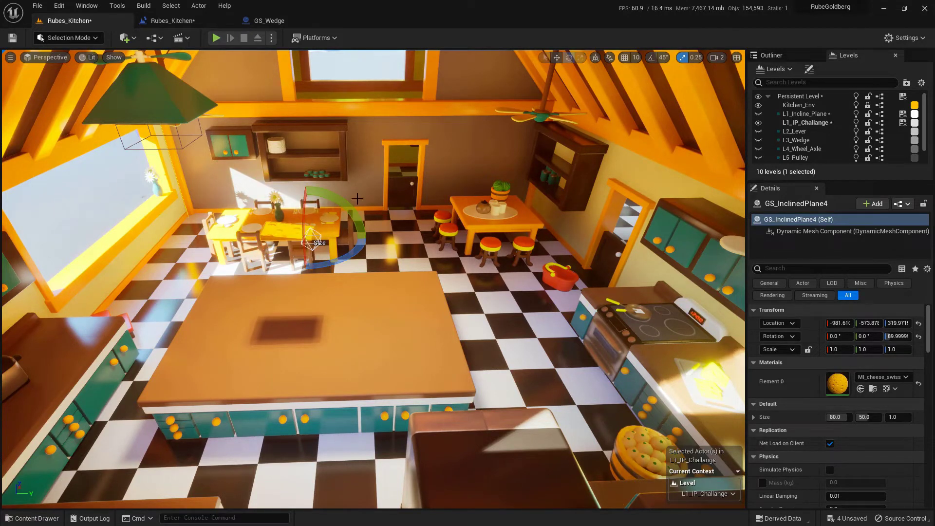
{"action": "left_click", "coordinate": [557, 57]}
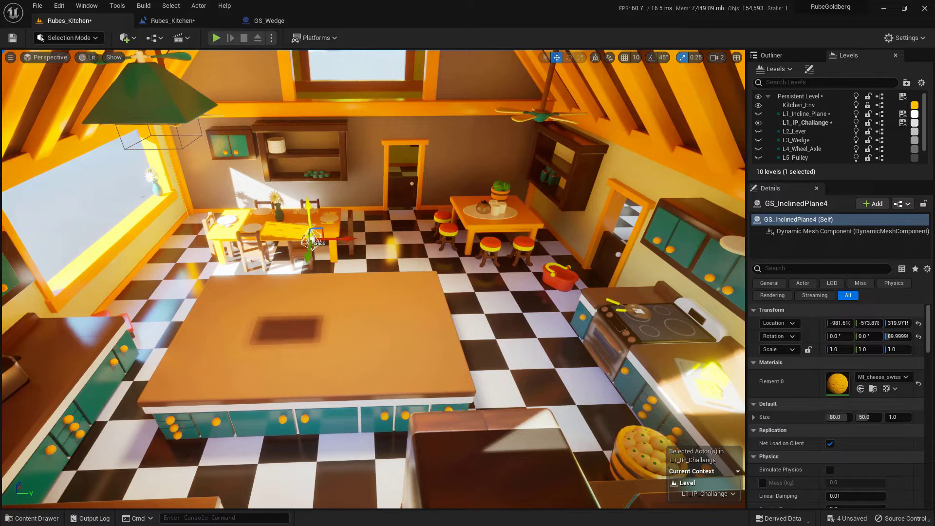
{"action": "left_click_drag", "start_coordinate": [308, 241], "coordinate": [504, 231]}
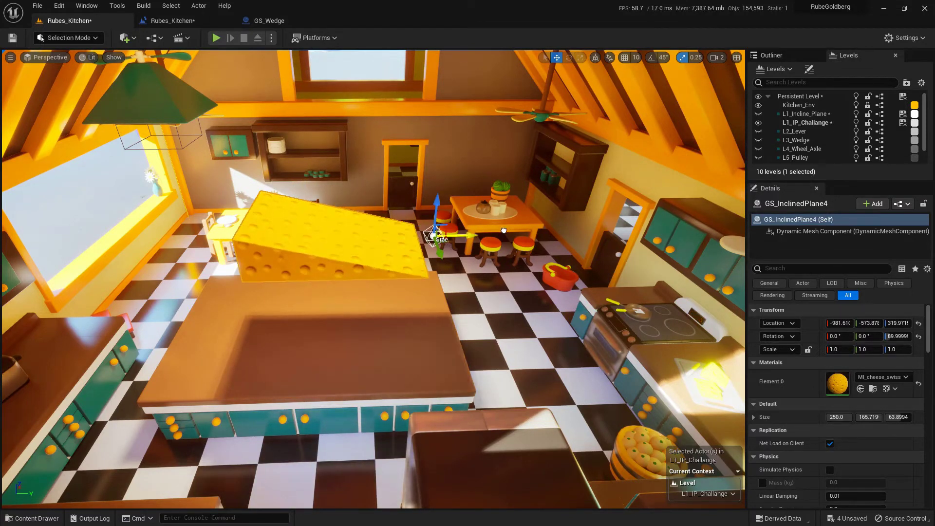
Step: Raise the ramp toward the left window, yaw it to about 57°, and shift it left
{"action": "left_click", "coordinate": [314, 233]}
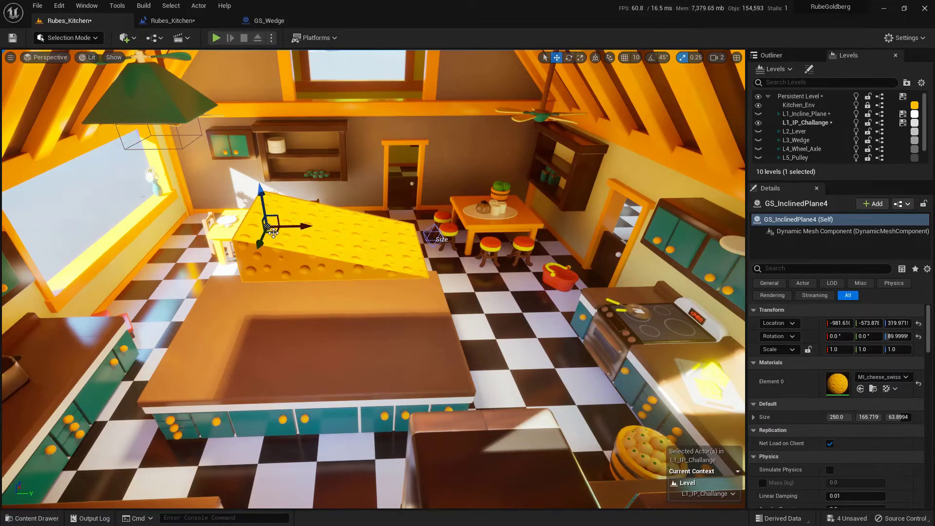
{"action": "left_click_drag", "start_coordinate": [275, 225], "coordinate": [176, 158]}
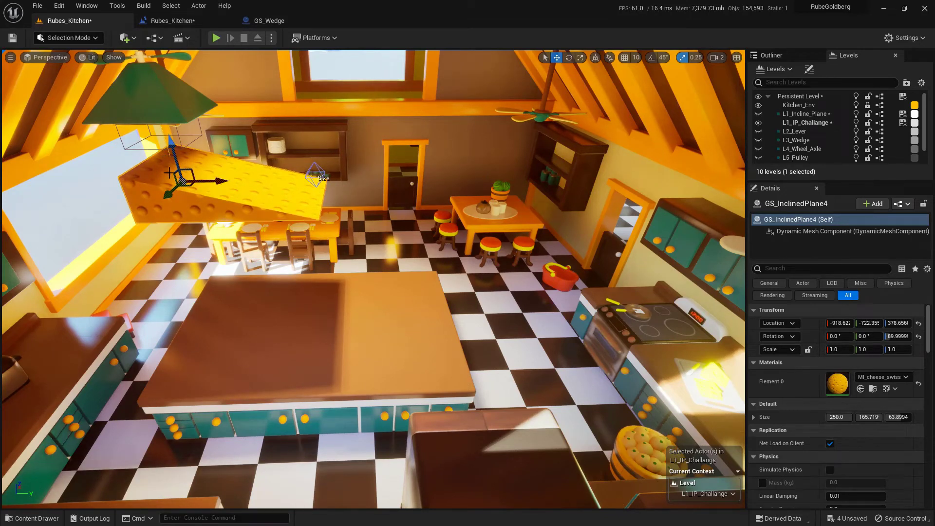
{"action": "left_click", "coordinate": [568, 57]}
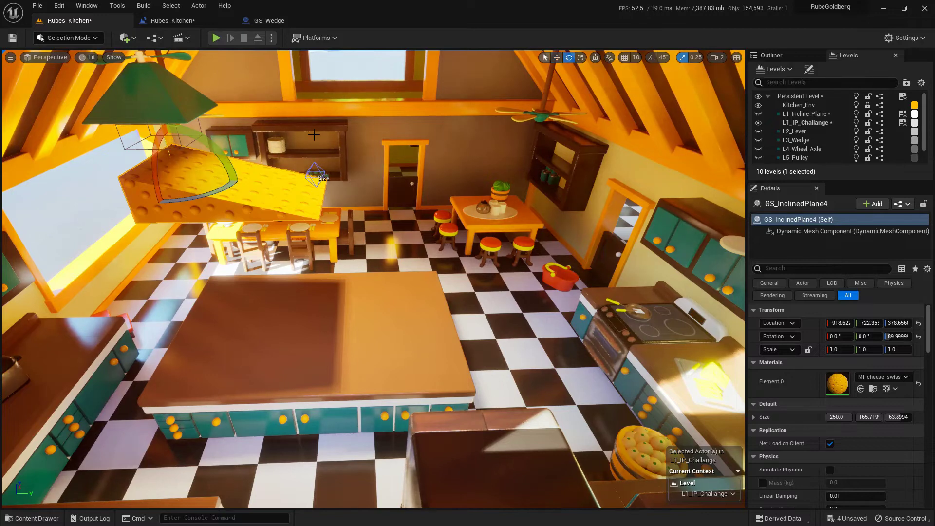
{"action": "left_click_drag", "start_coordinate": [214, 195], "coordinate": [280, 200]}
{"action": "left_click", "coordinate": [557, 58]}
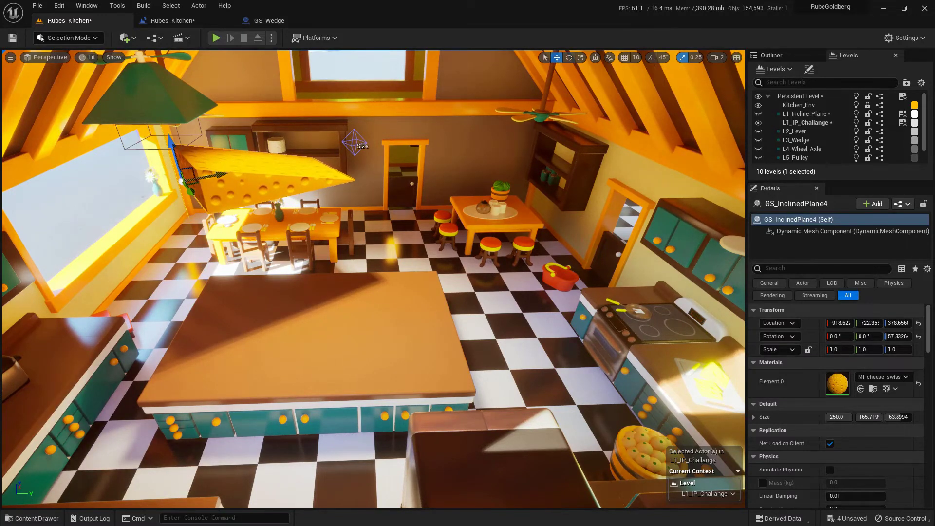
{"action": "left_click_drag", "start_coordinate": [218, 175], "coordinate": [196, 181]}
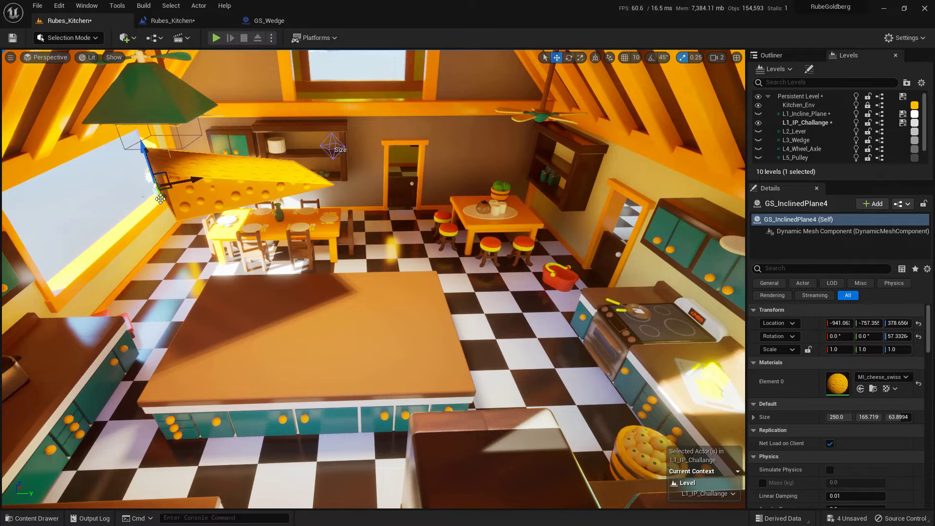
Step: Alt-drag a lower copy, GS_InclinedPlane5, yaw it to about 89.6°, and move it along X
{"action": "left_click_drag", "start_coordinate": [152, 176], "coordinate": [375, 190], "text": "alt"}
{"action": "key", "text": "e"}
{"action": "key", "text": "w"}
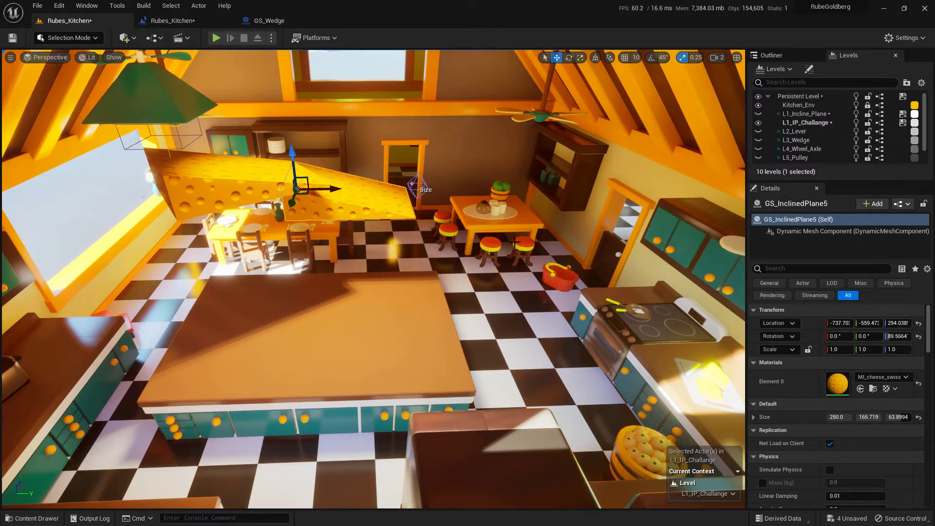
{"action": "left_click", "coordinate": [571, 58]}
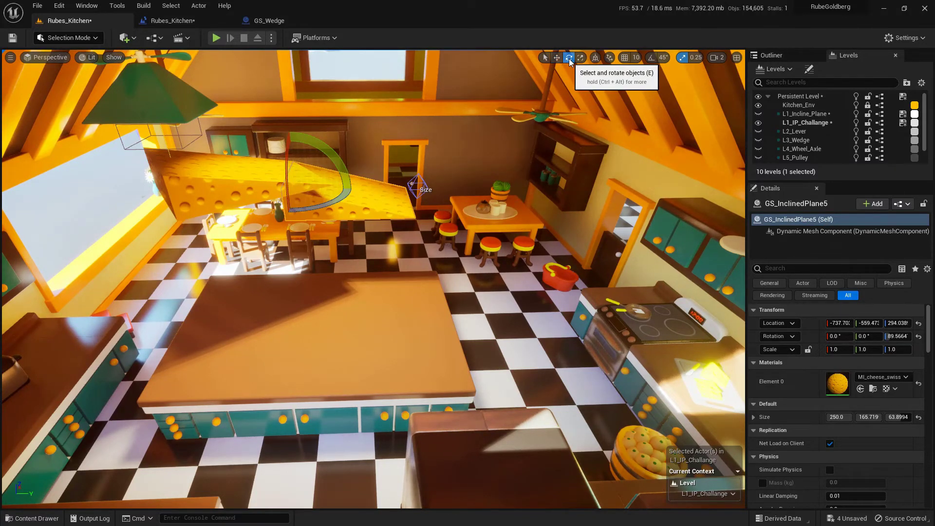
{"action": "key", "text": "w"}
{"action": "left_click", "coordinate": [569, 58]}
{"action": "key", "text": "w"}
{"action": "left_click", "coordinate": [569, 59]}
{"action": "key", "text": "w"}
{"action": "left_click", "coordinate": [569, 58]}
{"action": "key", "text": "w"}
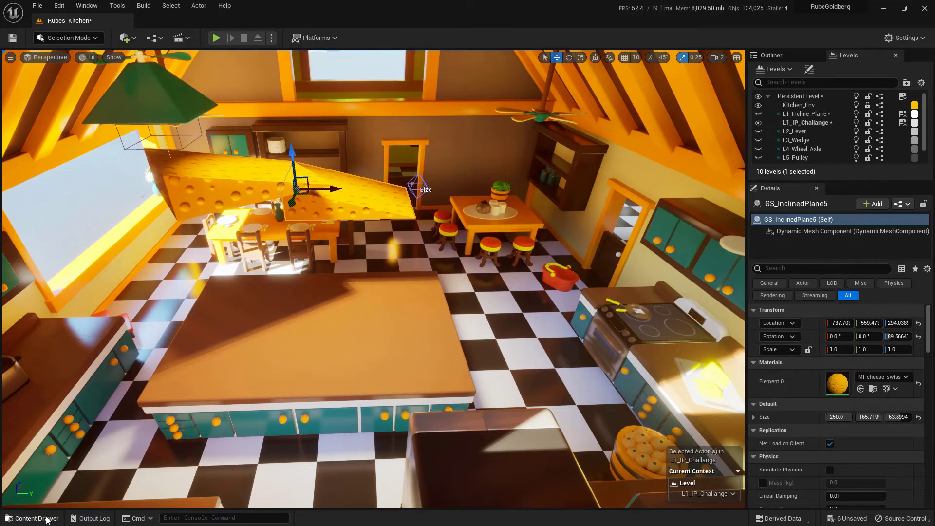
Step: Run the BPU_Screenshot editor utility widget from the Blueprints > Misc content folder
{"action": "left_click", "coordinate": [32, 518]}
{"action": "left_click", "coordinate": [68, 369]}
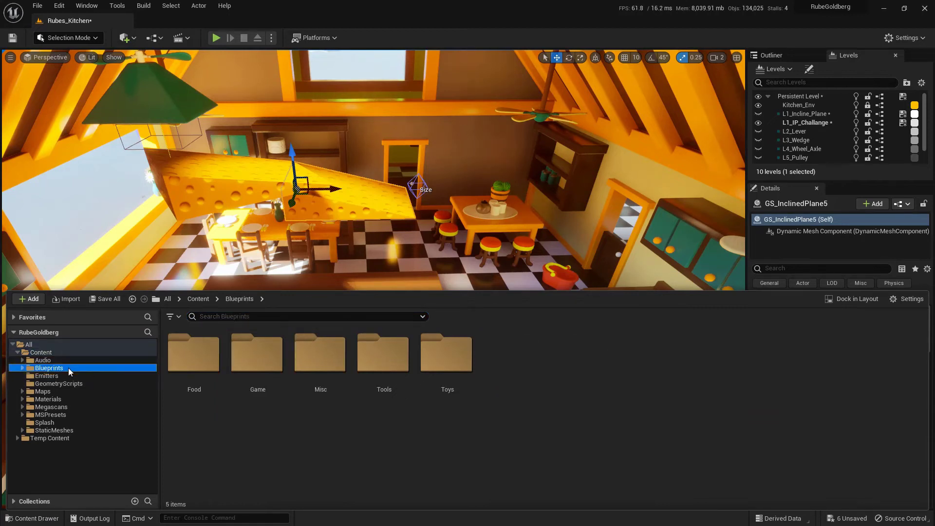
{"action": "left_click", "coordinate": [327, 388]}
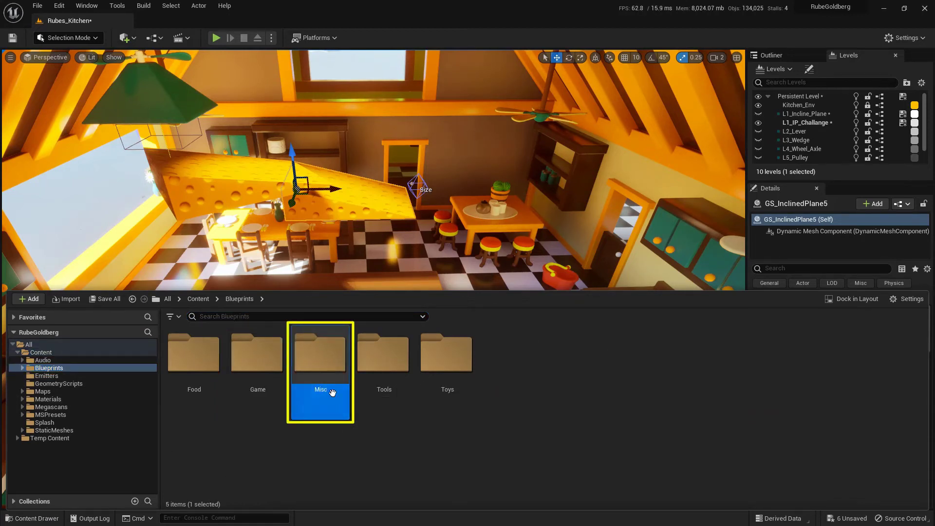
{"action": "double_click", "coordinate": [328, 390]}
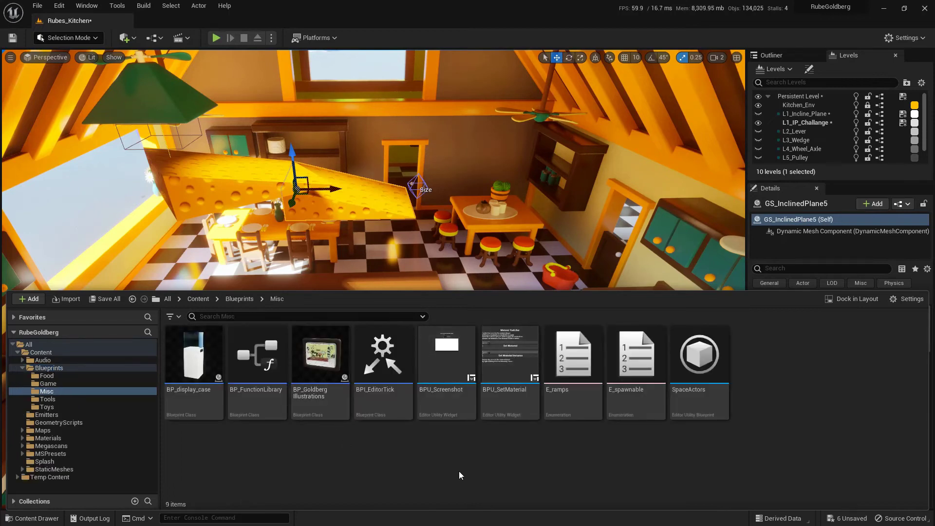
{"action": "left_click", "coordinate": [448, 404]}
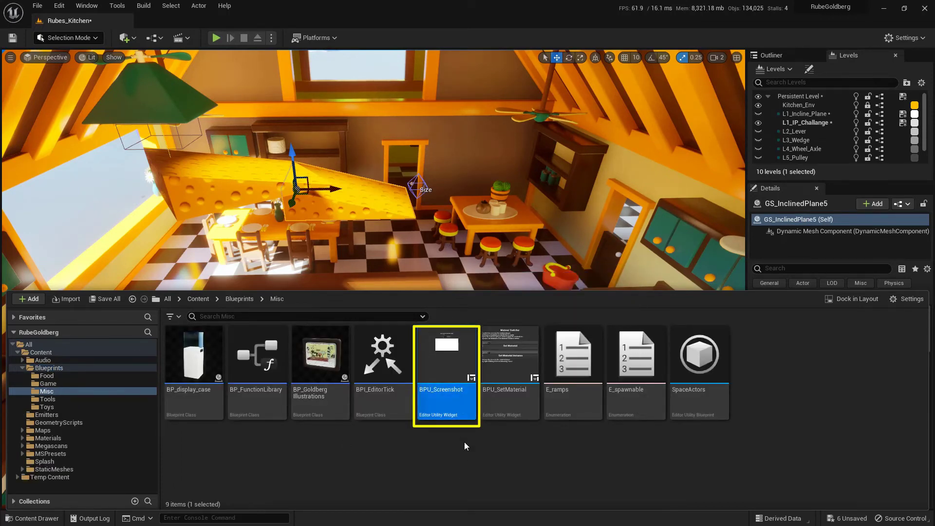
{"action": "right_click", "coordinate": [447, 360]}
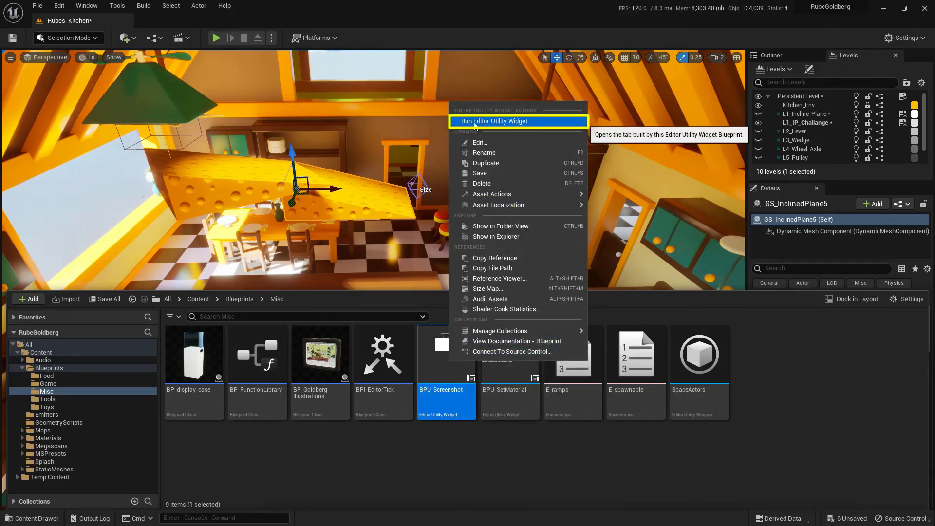
{"action": "left_click", "coordinate": [523, 121]}
Step: Name the screenshot 'stuff to type' and capture it at 1920×1080
{"action": "left_click_drag", "start_coordinate": [656, 69], "coordinate": [635, 78]}
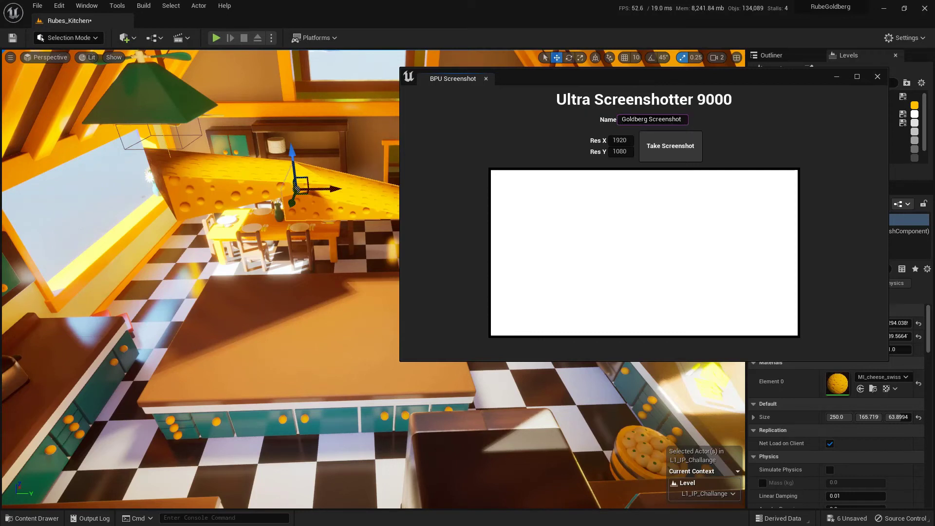
{"action": "key", "text": "ctrl+a"}
{"action": "type", "text": "stuff to type"}
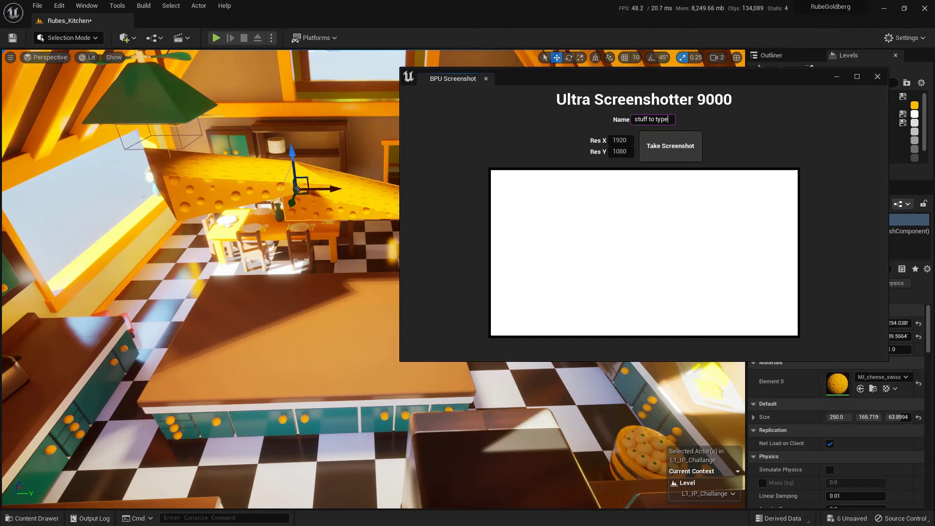
{"action": "left_click", "coordinate": [689, 150]}
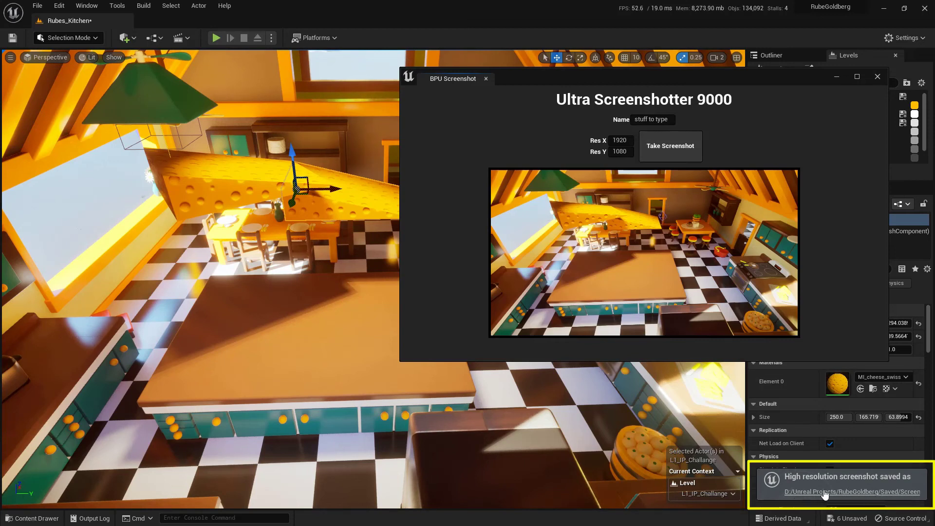
Step: Open 'stuff to type.png' from the Saved\Screenshots\WindowsEditor folder
{"action": "left_click", "coordinate": [883, 494]}
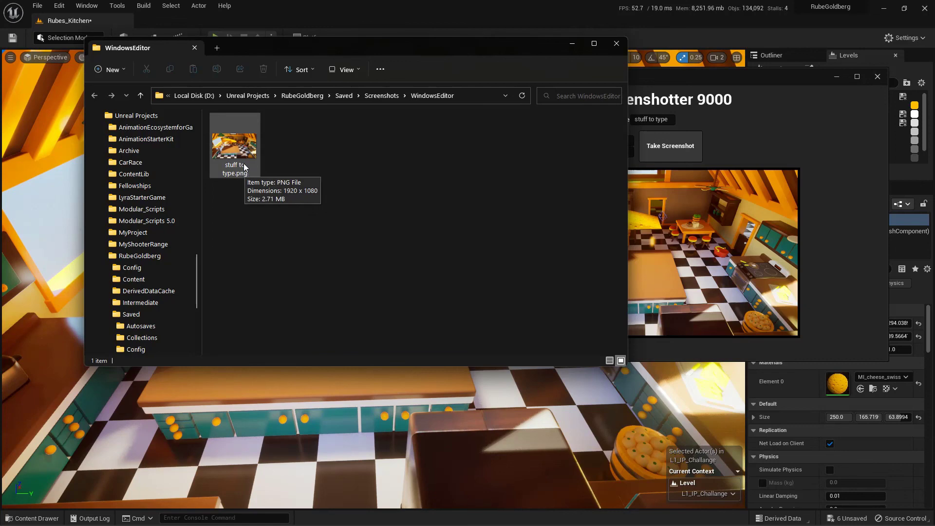
{"action": "double_click", "coordinate": [238, 148]}
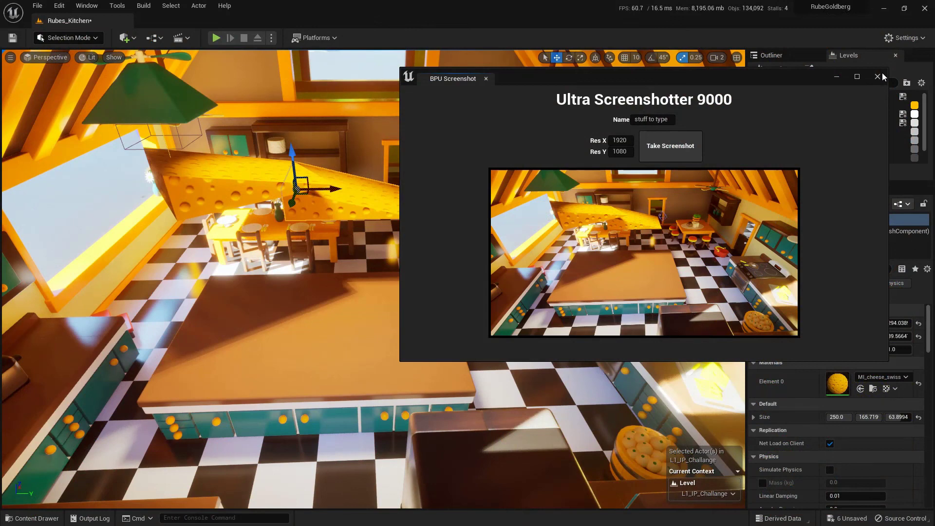
Step: Close the BPU Screenshot utility window to reveal the kitchen level
{"action": "left_click", "coordinate": [878, 77]}
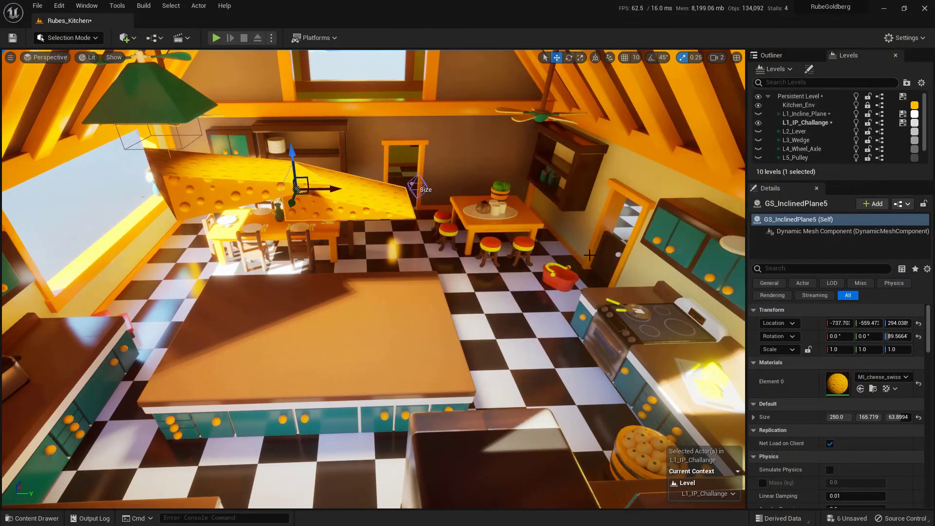